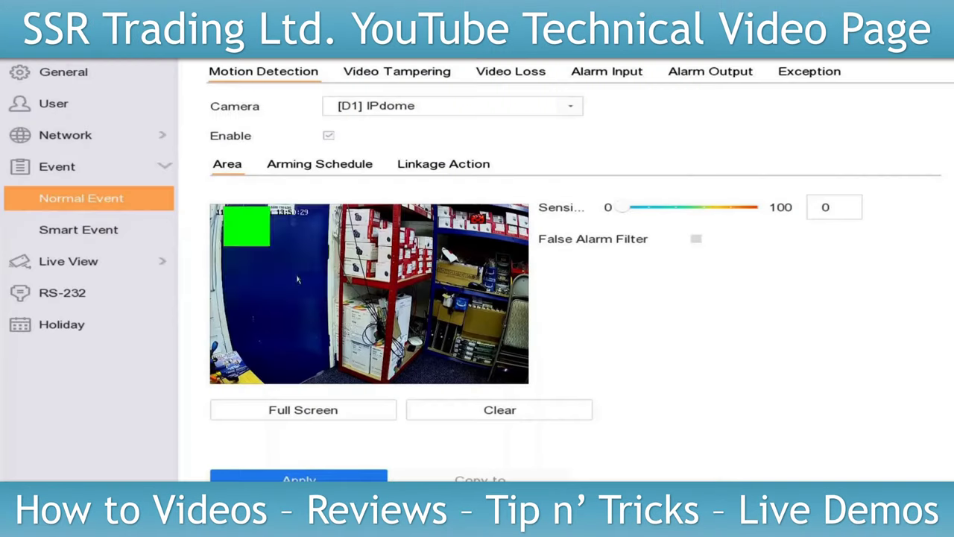
Draw the motion-detection grid over the left side of the D1 IPdome camera preview
{"action": "left_click_drag", "start_coordinate": [297, 279], "coordinate": [336, 384]}
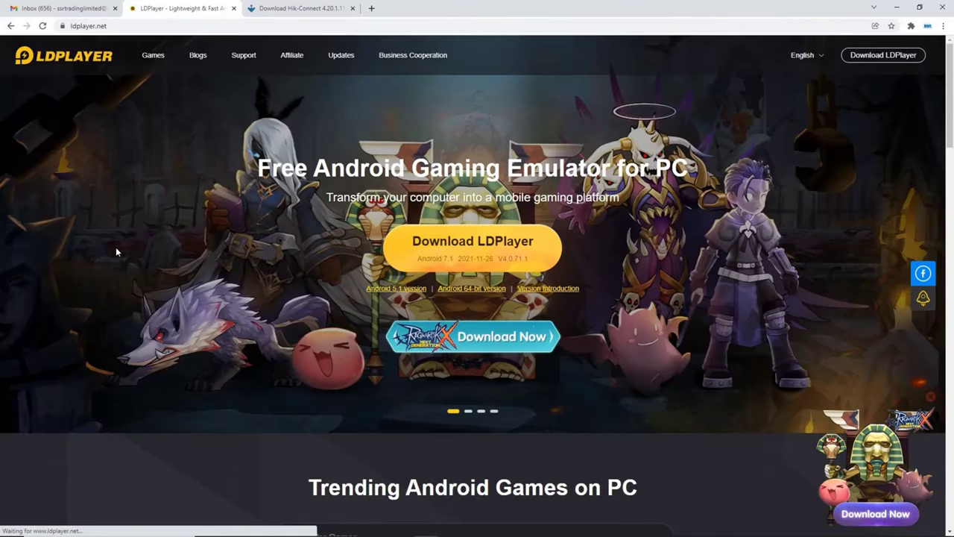
Download the LDPlayer installer from ldplayer.net and the Hik-Connect 4.20.1.1126 APK from Uptodown
{"action": "left_click", "coordinate": [480, 245]}
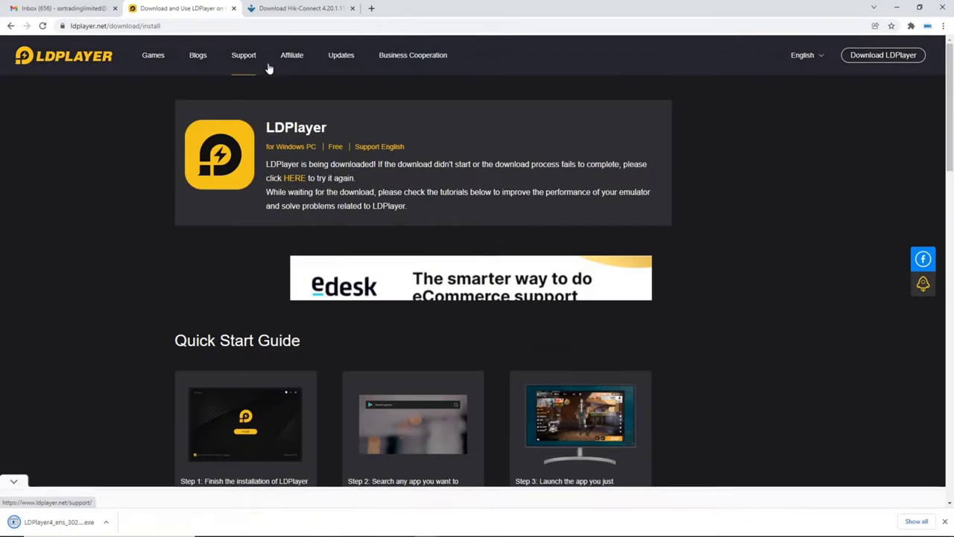
{"action": "left_click", "coordinate": [299, 8]}
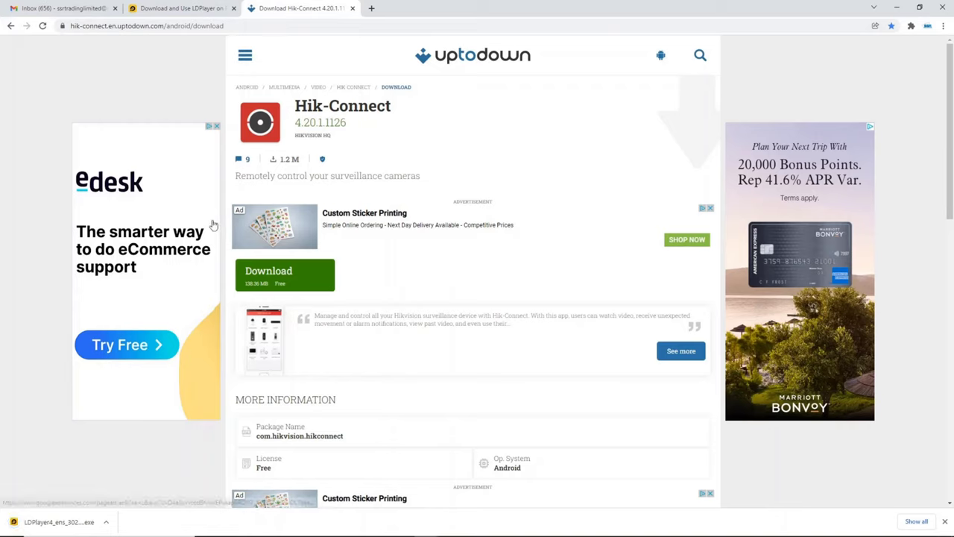
{"action": "left_click", "coordinate": [267, 281]}
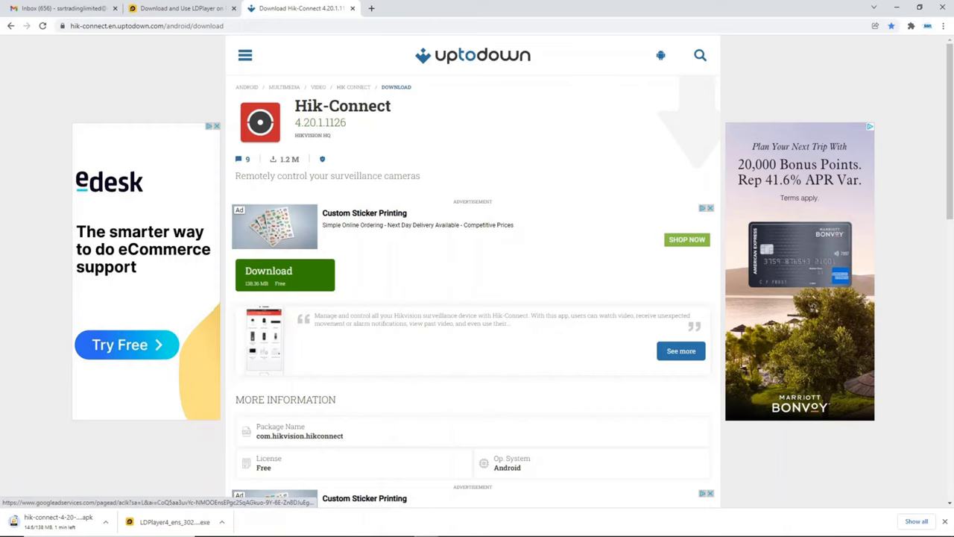
Run the LDPlayer installer from Downloads, rejecting the bundled AVG and Avast browser offers
{"action": "mouse_move", "coordinate": [223, 531]}
{"action": "mouse_move", "coordinate": [280, 527]}
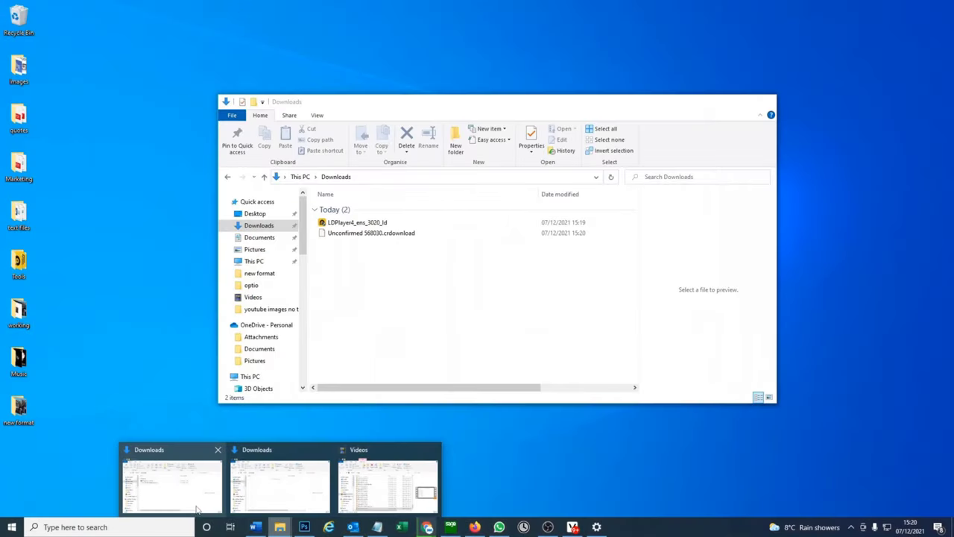
{"action": "left_click", "coordinate": [198, 509]}
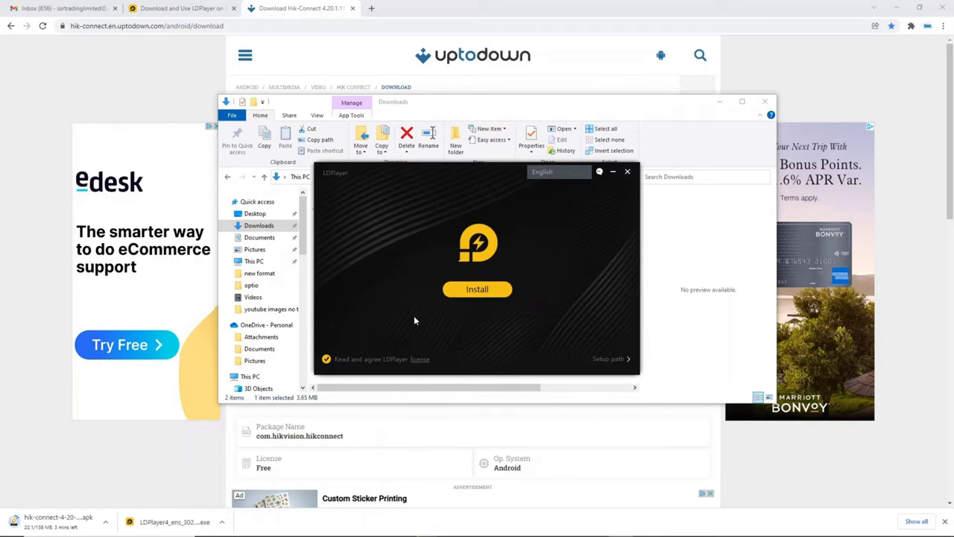
{"action": "left_click", "coordinate": [471, 293]}
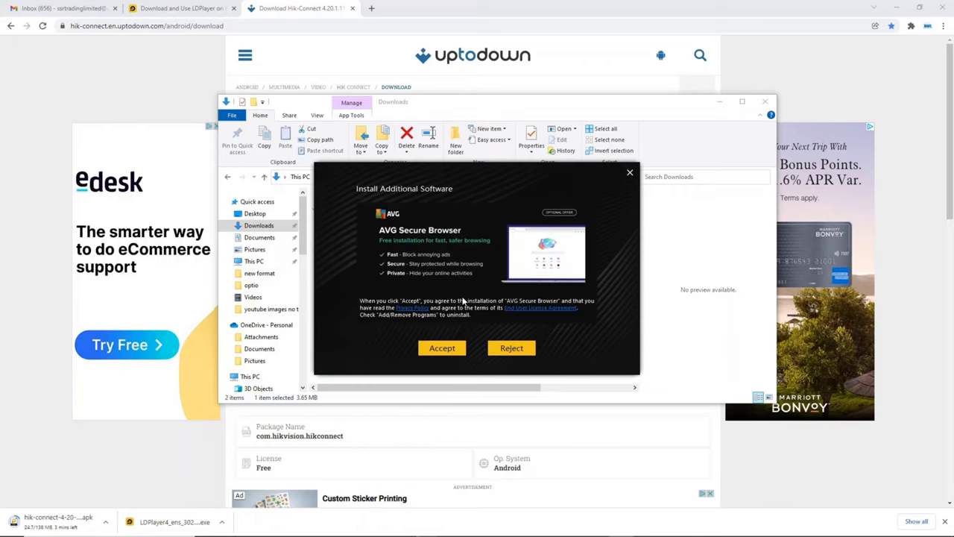
{"action": "left_click", "coordinate": [519, 349]}
{"action": "left_click", "coordinate": [520, 349]}
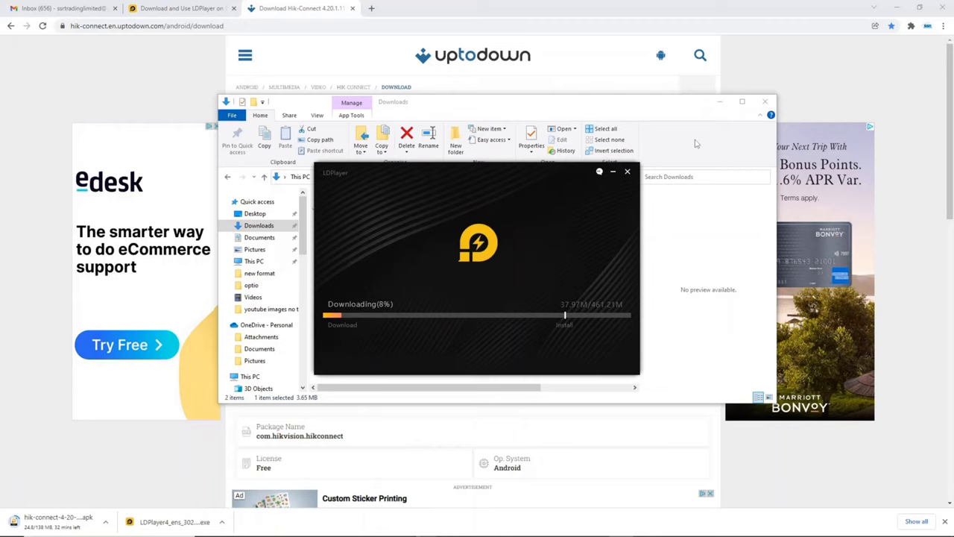
{"action": "left_click", "coordinate": [720, 102]}
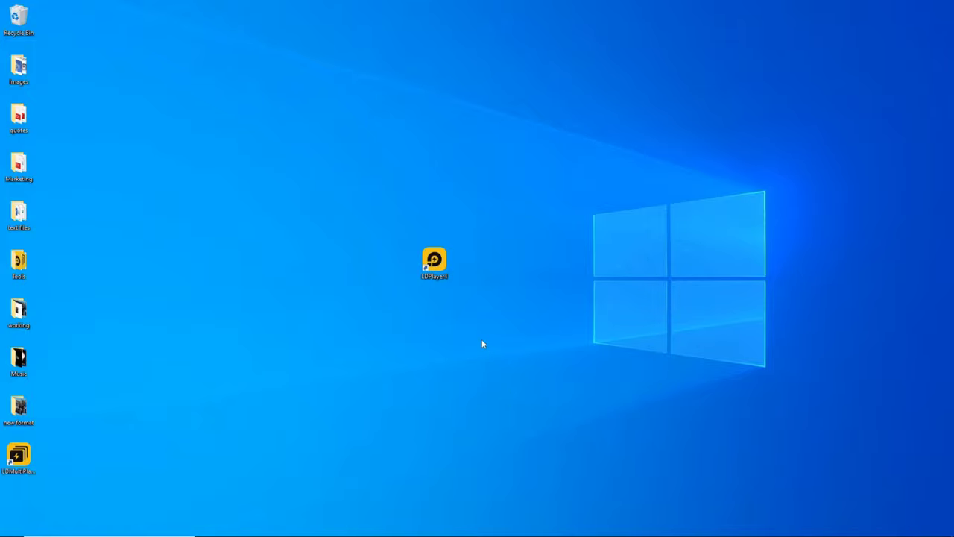
Launch LDPlayer4 maximised and install the hik-connect-4-20-1-1126 APK from the PC
{"action": "double_click", "coordinate": [446, 272]}
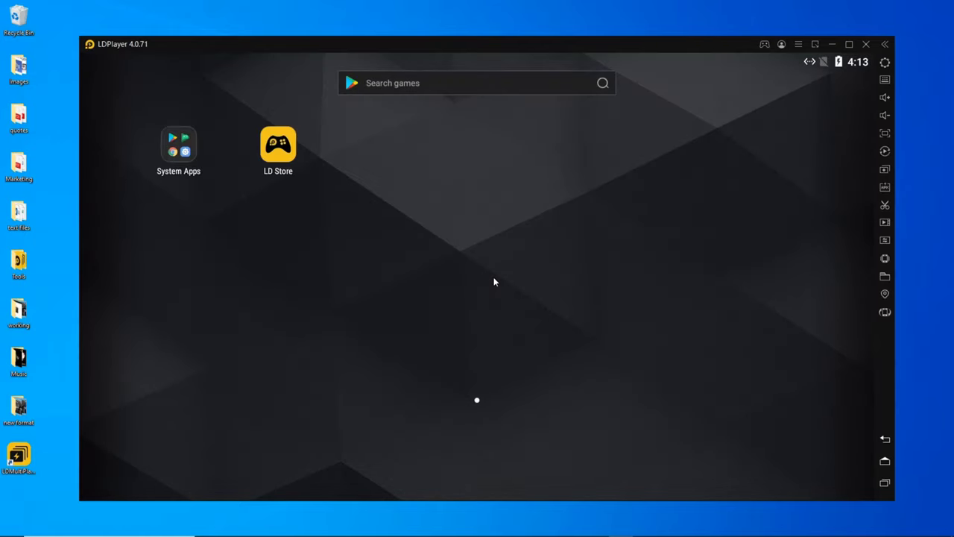
{"action": "left_click", "coordinate": [849, 46]}
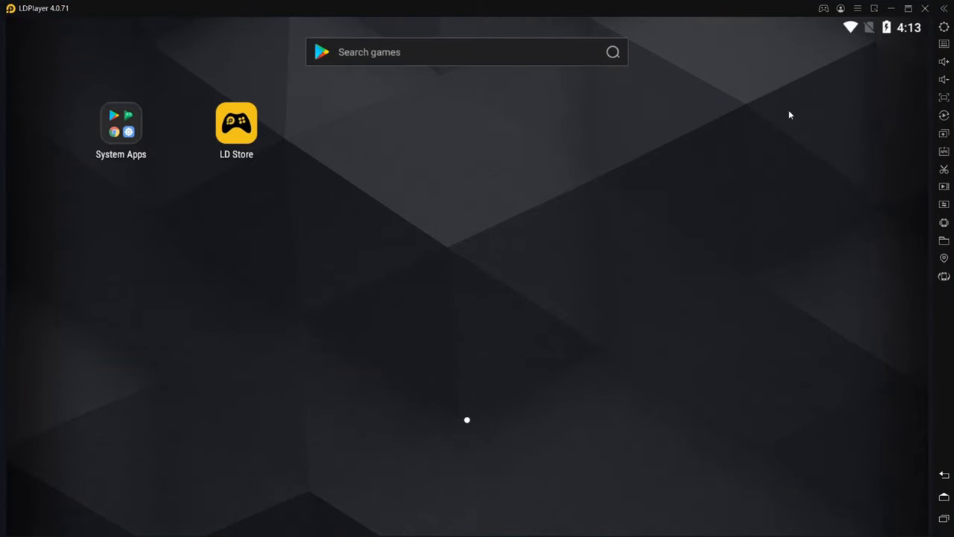
{"action": "left_click", "coordinate": [944, 153]}
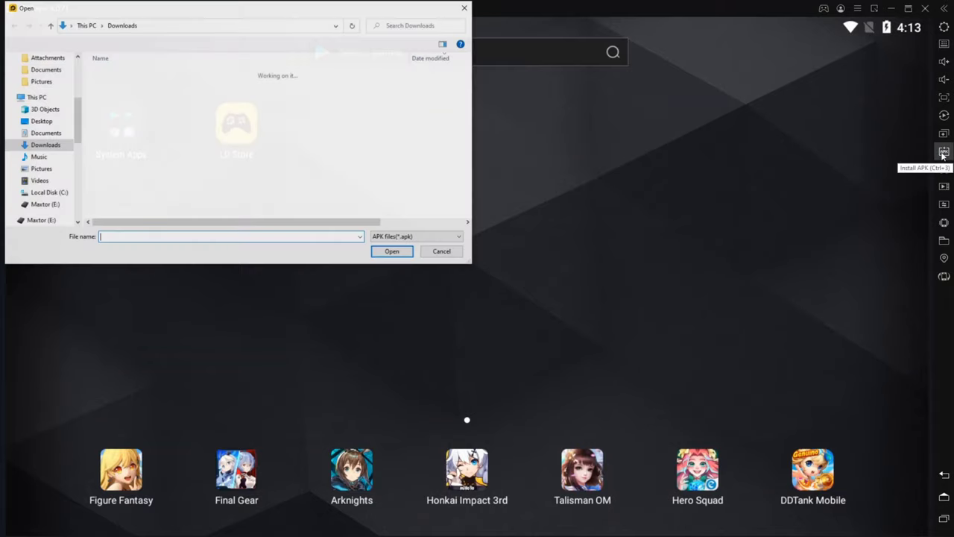
{"action": "left_click", "coordinate": [147, 89]}
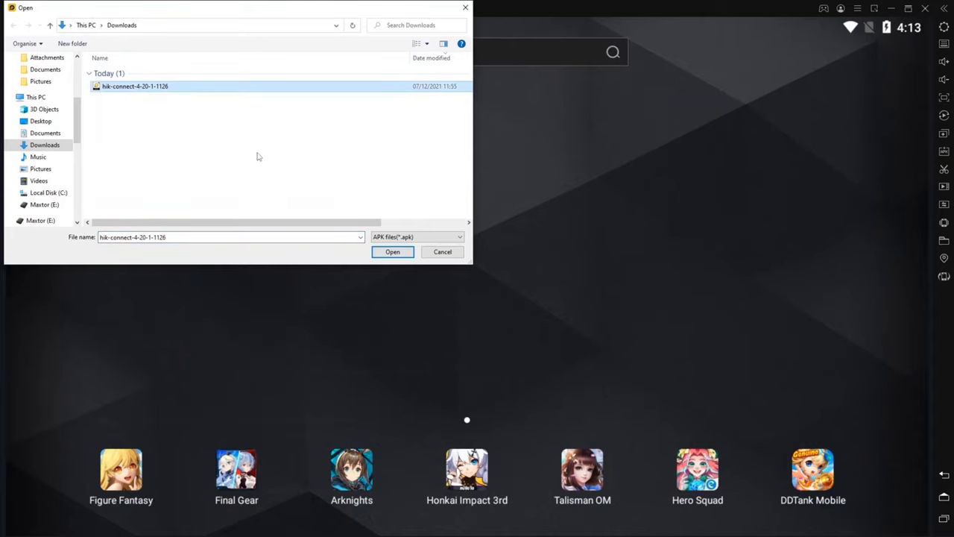
{"action": "left_click", "coordinate": [406, 257]}
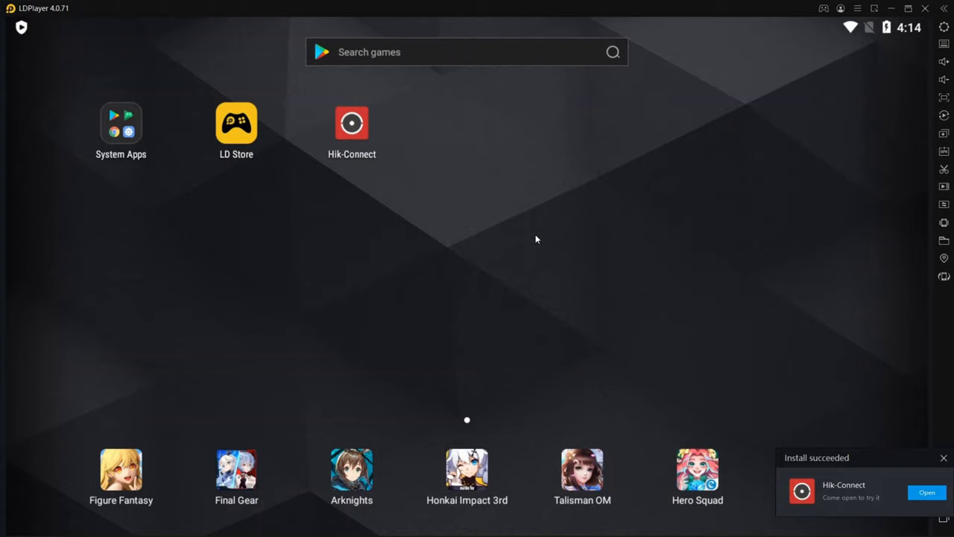
Start Hik-Connect, allow file access, accept the terms, confirm United Kingdom and choose e-mail login
{"action": "left_click", "coordinate": [355, 144]}
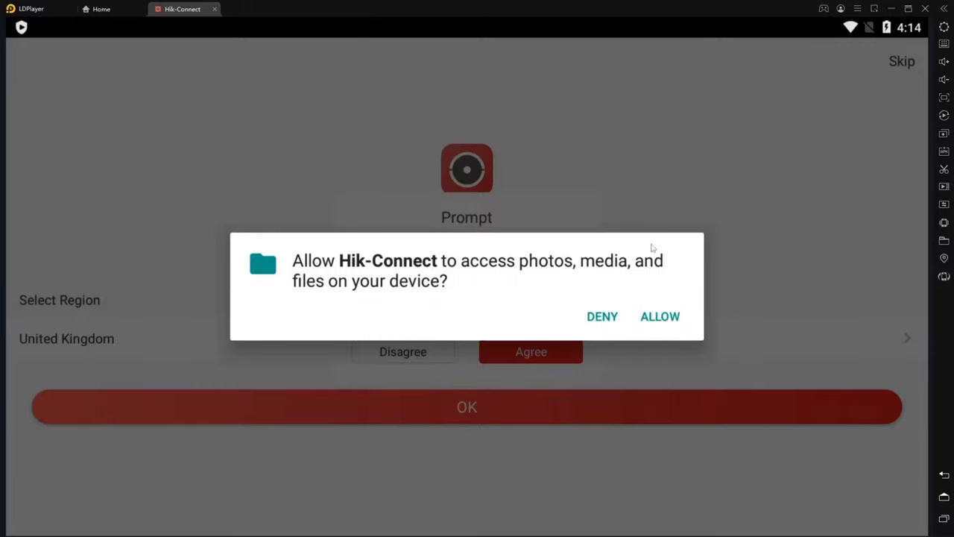
{"action": "left_click", "coordinate": [664, 317]}
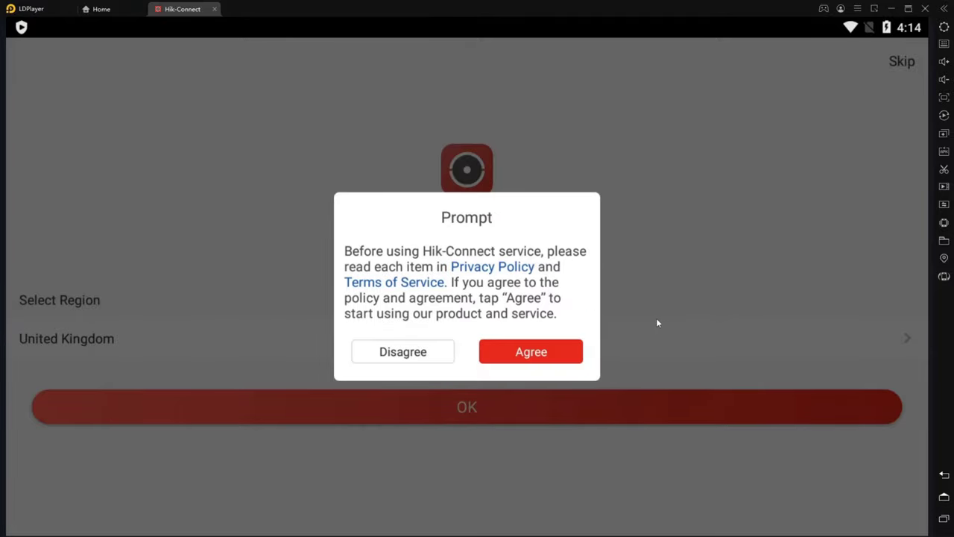
{"action": "left_click", "coordinate": [565, 360]}
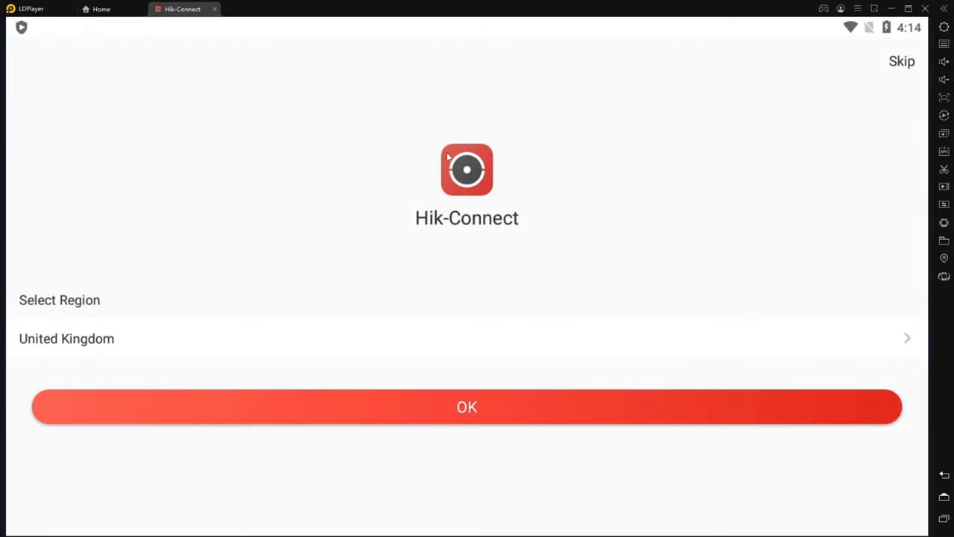
{"action": "left_click", "coordinate": [434, 421]}
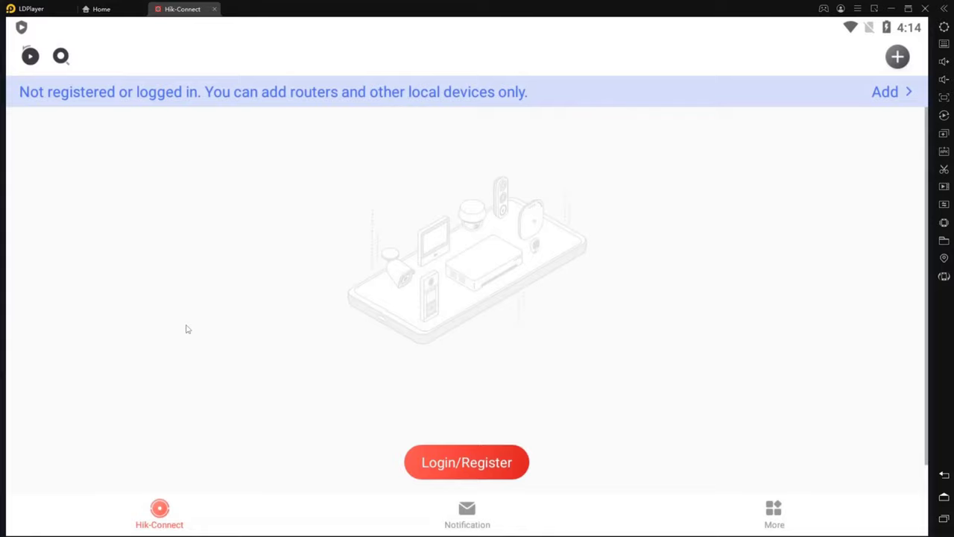
{"action": "left_click", "coordinate": [448, 457]}
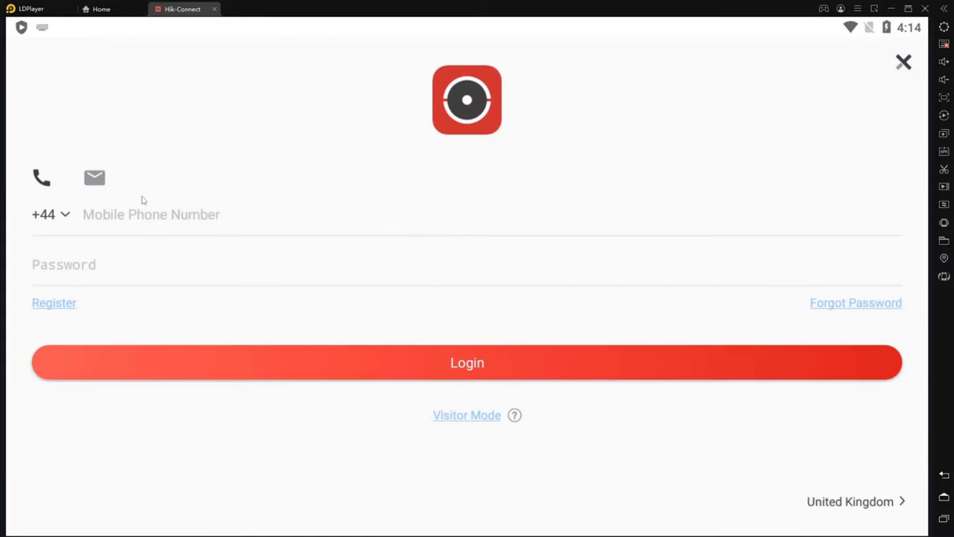
{"action": "left_click", "coordinate": [97, 179]}
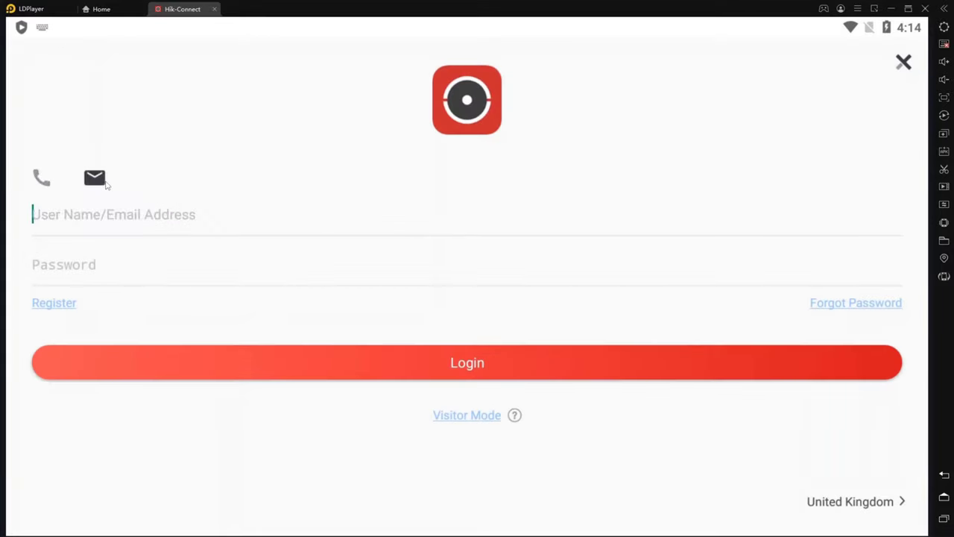
Enter the account e-mail address, correcting its ending, and begin typing the account password
{"action": "left_click", "coordinate": [138, 215]}
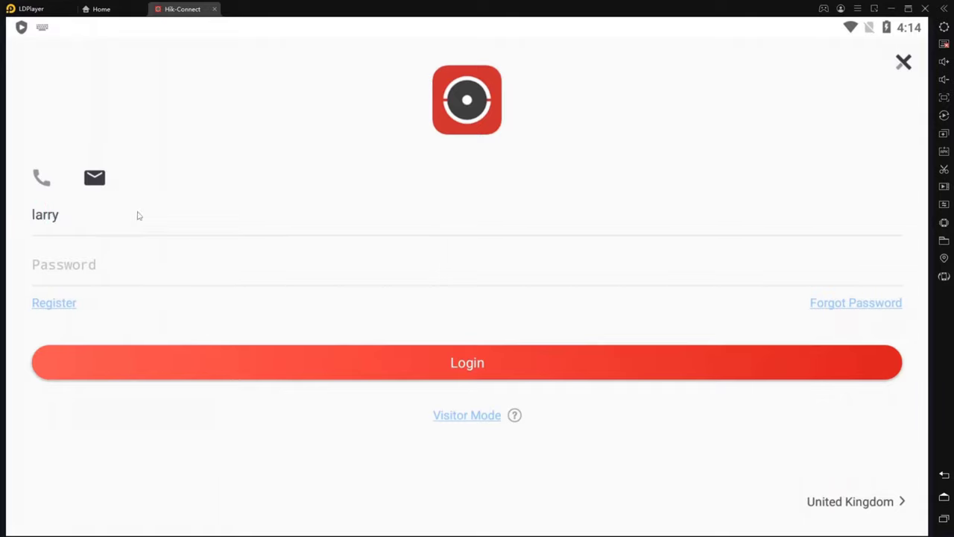
{"action": "type", "text": "uk"}
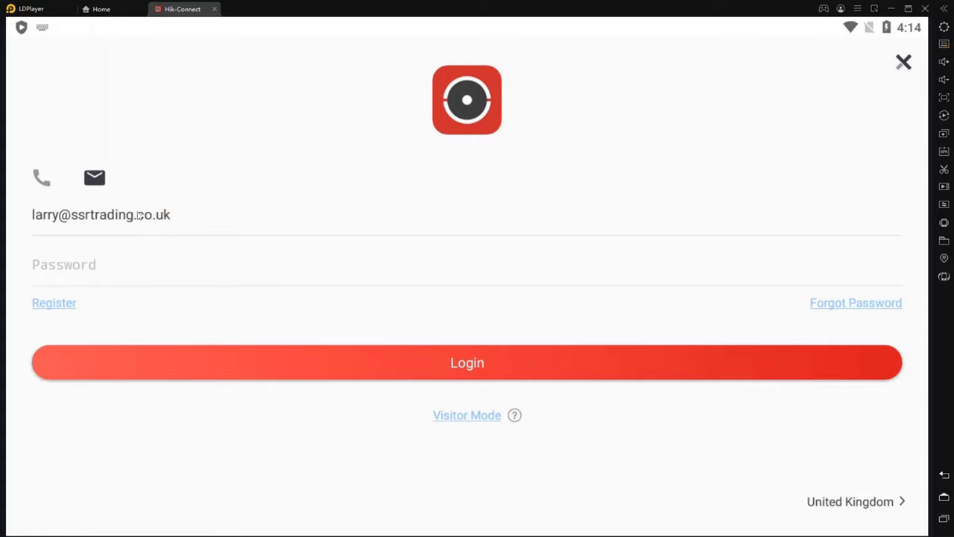
{"action": "left_click", "coordinate": [69, 264]}
{"action": "type", "text": "1234"}
{"action": "key", "text": "BackSpace"}
{"action": "key", "text": "BackSpace"}
{"action": "key", "text": "BackSpace"}
{"action": "key", "text": "BackSpace"}
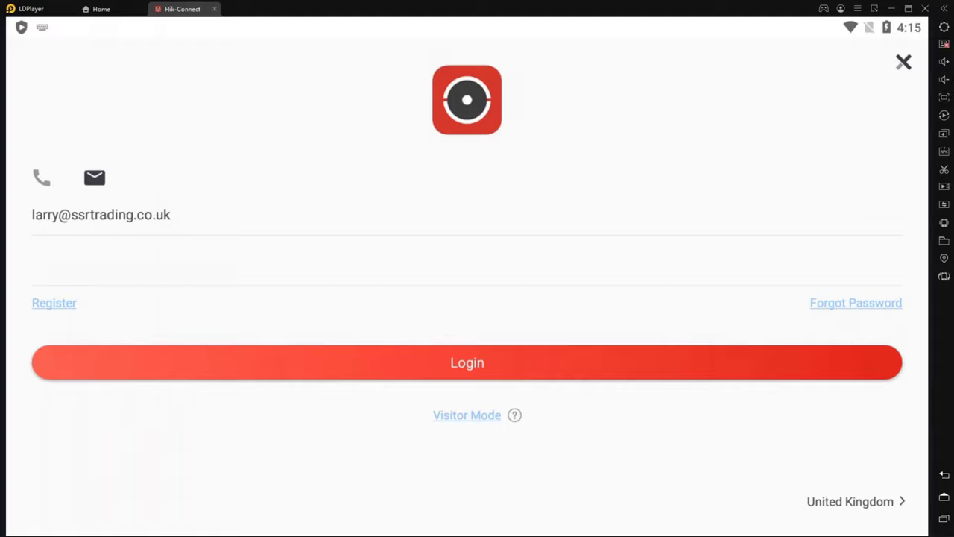
Finish the password, log in, and open the DVR's live view under My Device
{"action": "type", "text": "1234"}
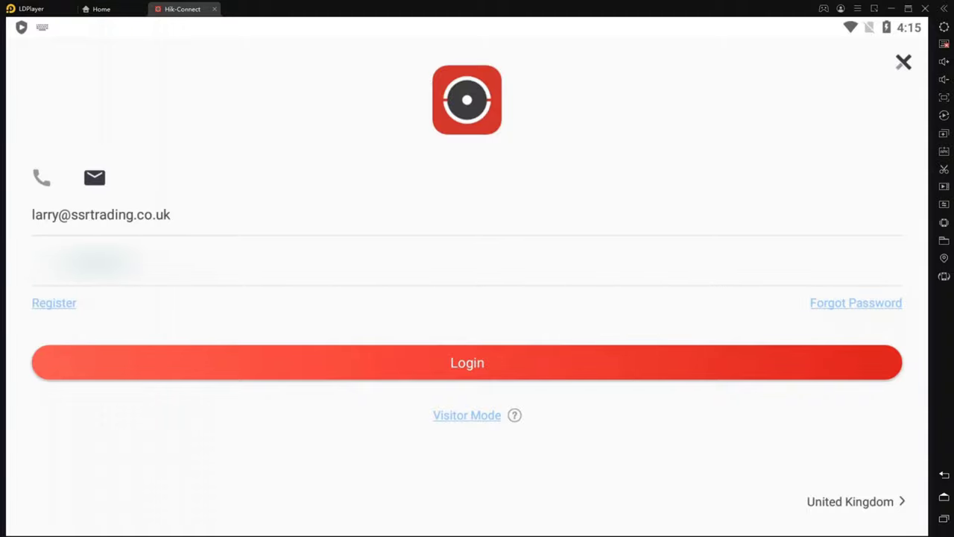
{"action": "left_click", "coordinate": [527, 379]}
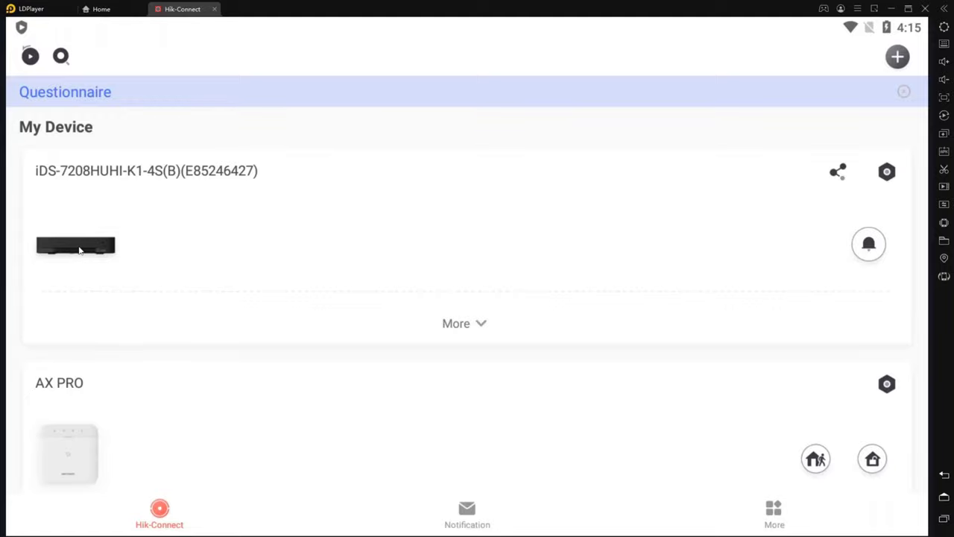
{"action": "left_click", "coordinate": [79, 248]}
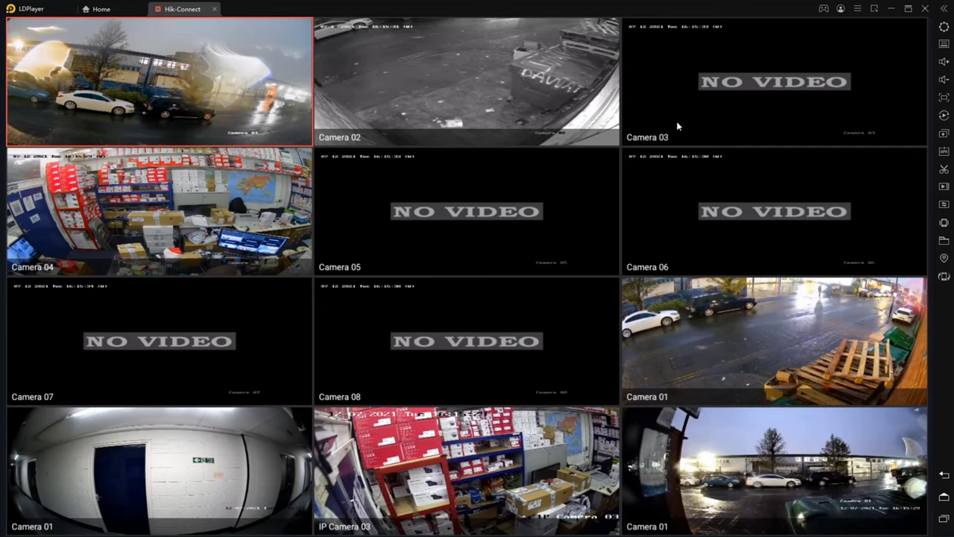
Set the emulator RAM to 6144M in LDPlayer Settings, leaving CPU at 4 cores
{"action": "left_click", "coordinate": [944, 28]}
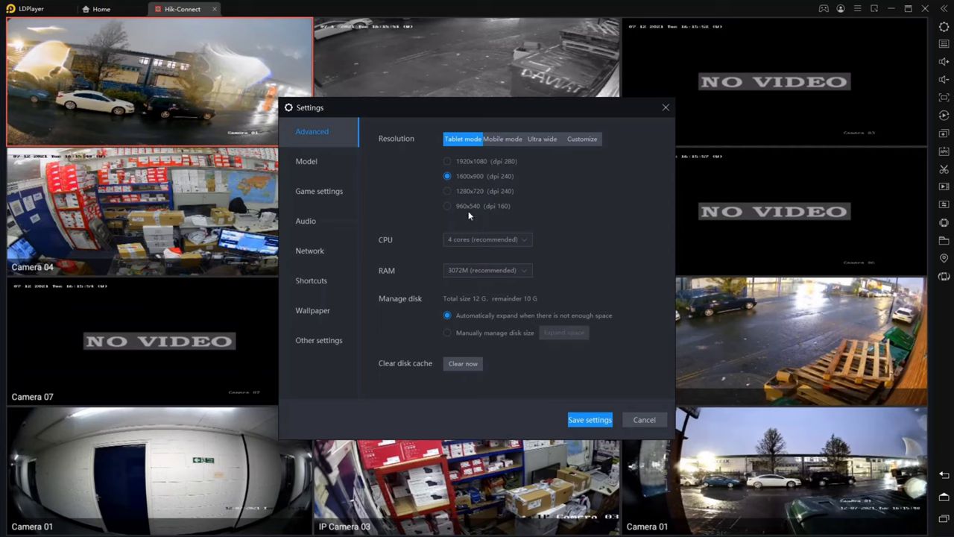
{"action": "left_click", "coordinate": [487, 270]}
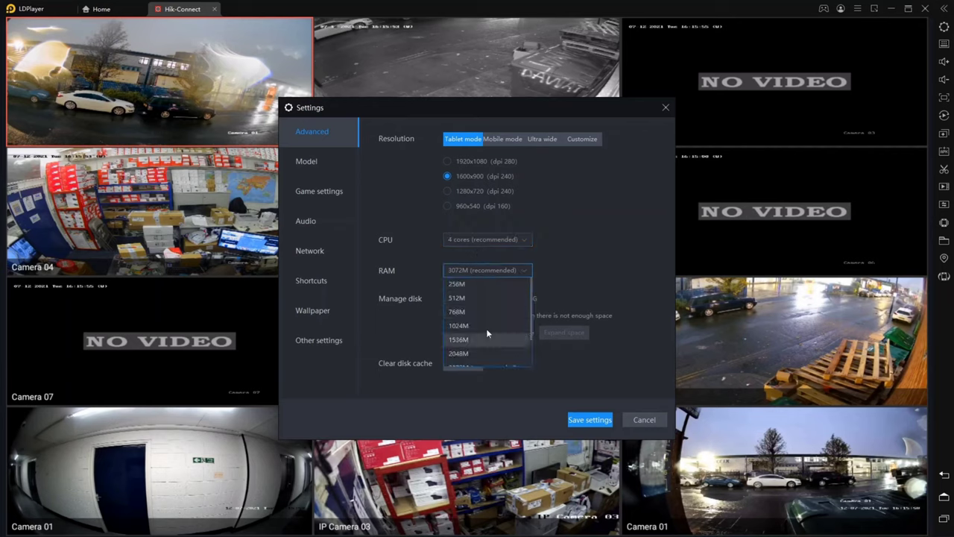
{"action": "scroll", "coordinate": [489, 328], "scroll_direction": "down", "scroll_amount": 1}
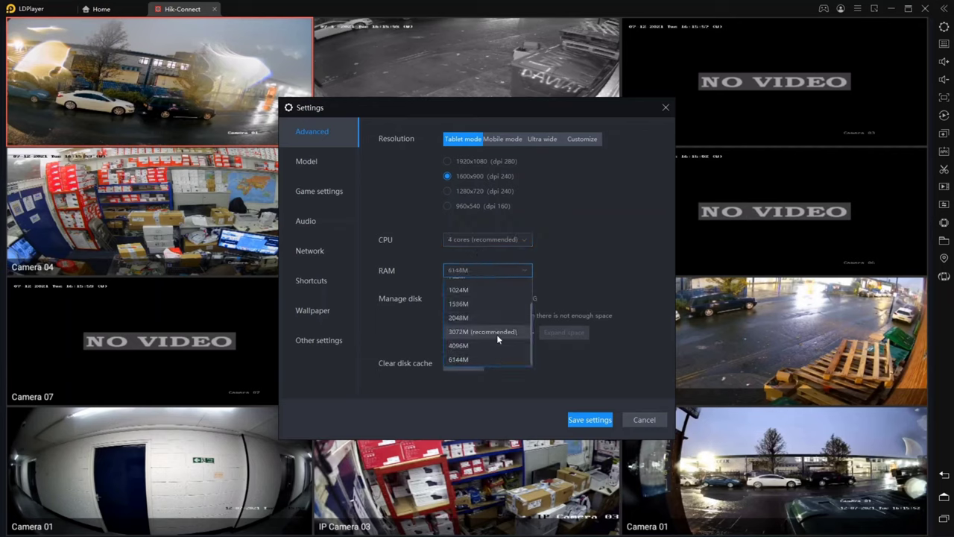
{"action": "left_click", "coordinate": [498, 332]}
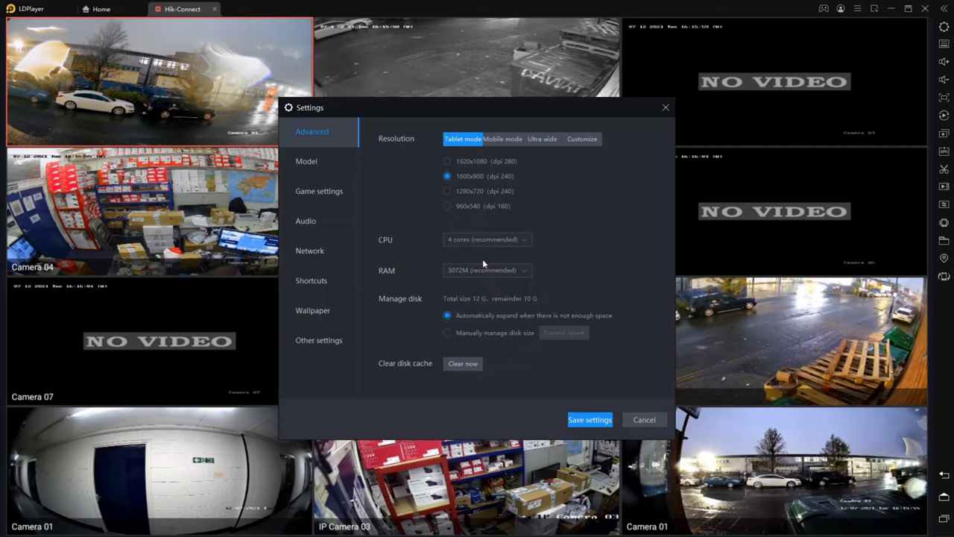
{"action": "left_click", "coordinate": [489, 270]}
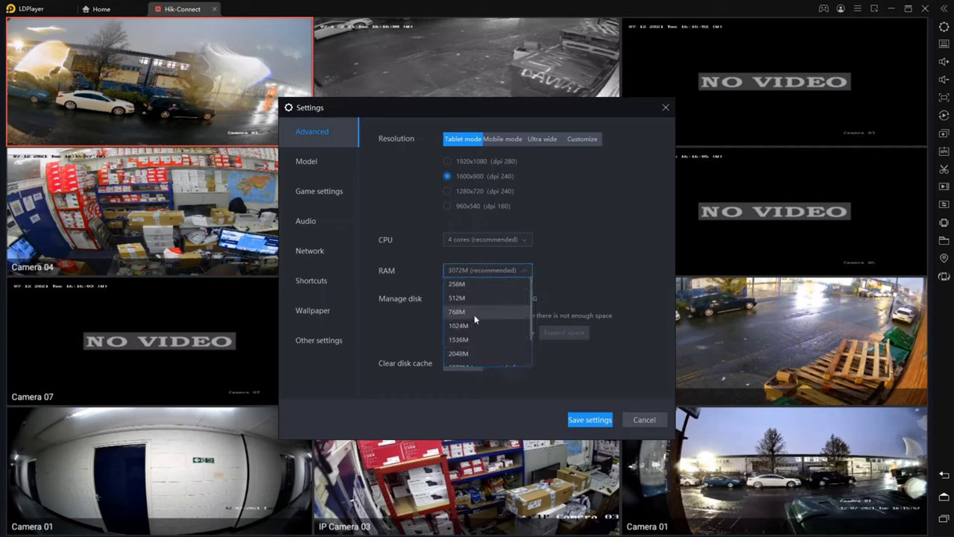
{"action": "scroll", "coordinate": [480, 328], "scroll_direction": "down", "scroll_amount": 1}
{"action": "left_click", "coordinate": [565, 279]}
{"action": "left_click", "coordinate": [521, 240]}
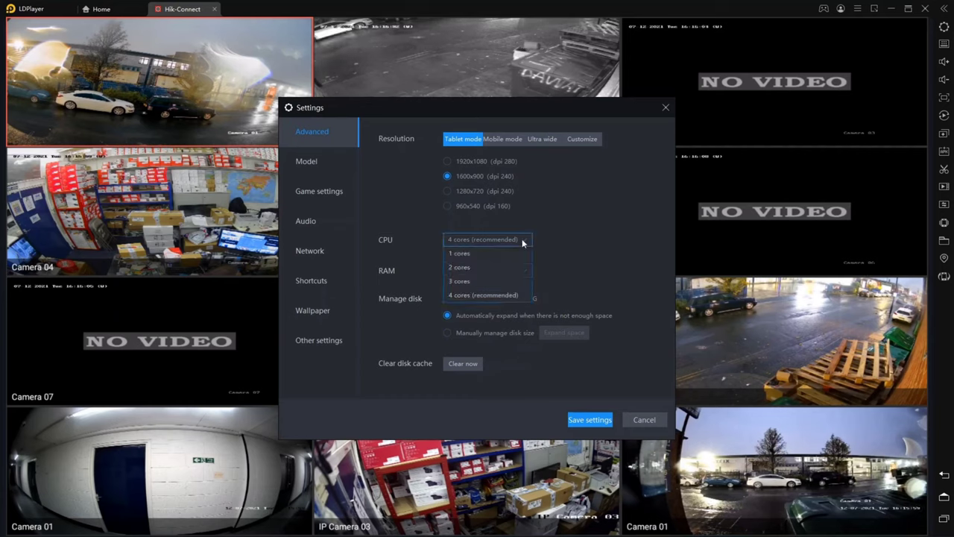
{"action": "left_click", "coordinate": [568, 266]}
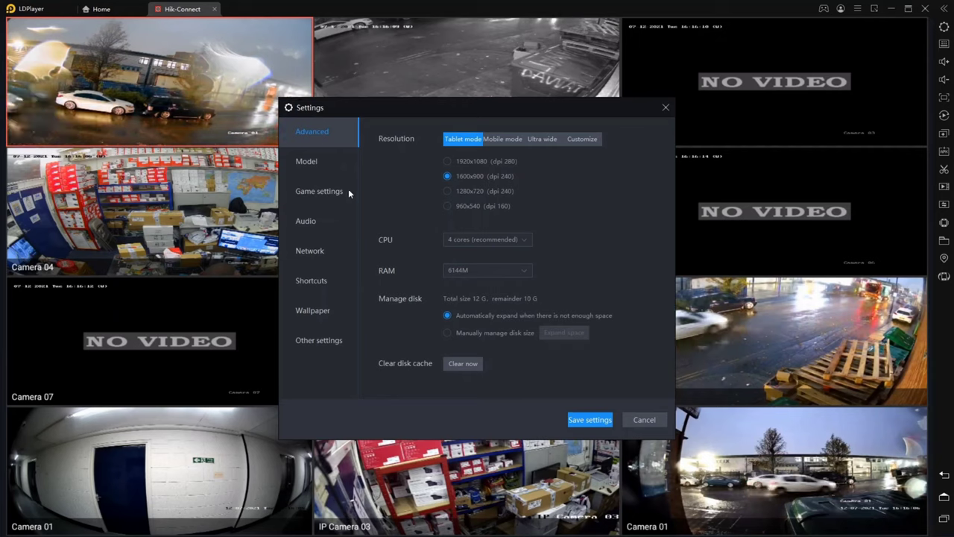
Check the Game settings frame rate stays at 60 FPS, then cancel the Settings dialog
{"action": "left_click", "coordinate": [328, 191]}
{"action": "left_click", "coordinate": [483, 142]}
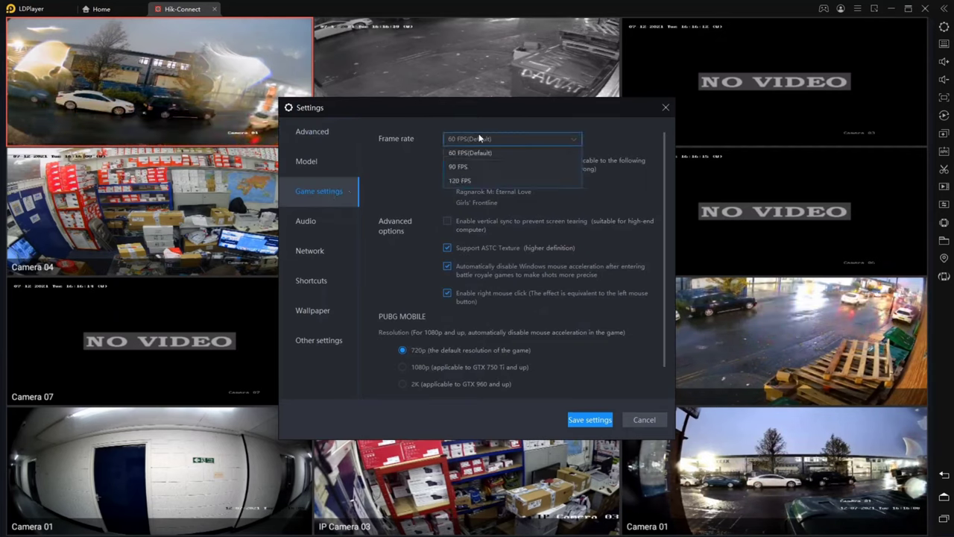
{"action": "left_click", "coordinate": [483, 143]}
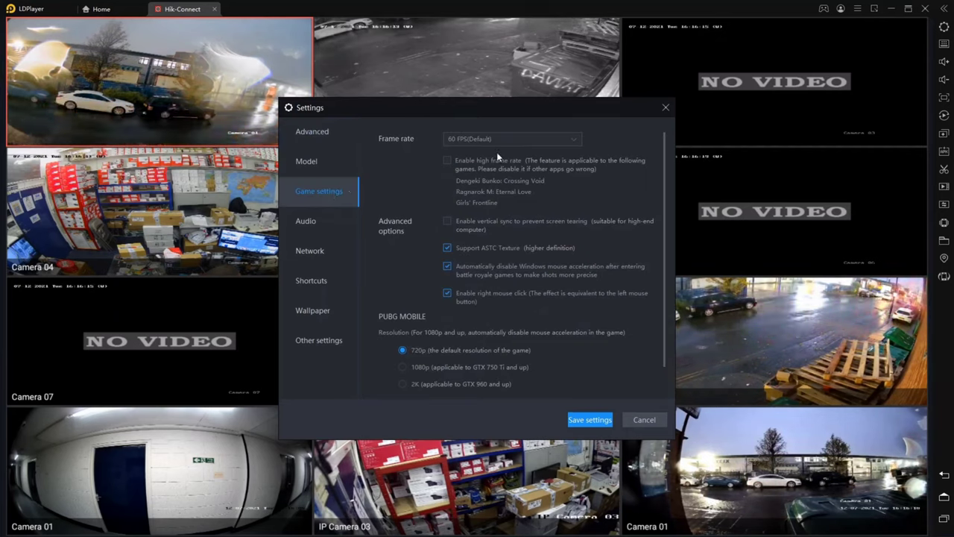
{"action": "scroll", "coordinate": [468, 326], "scroll_direction": "down", "scroll_amount": 2}
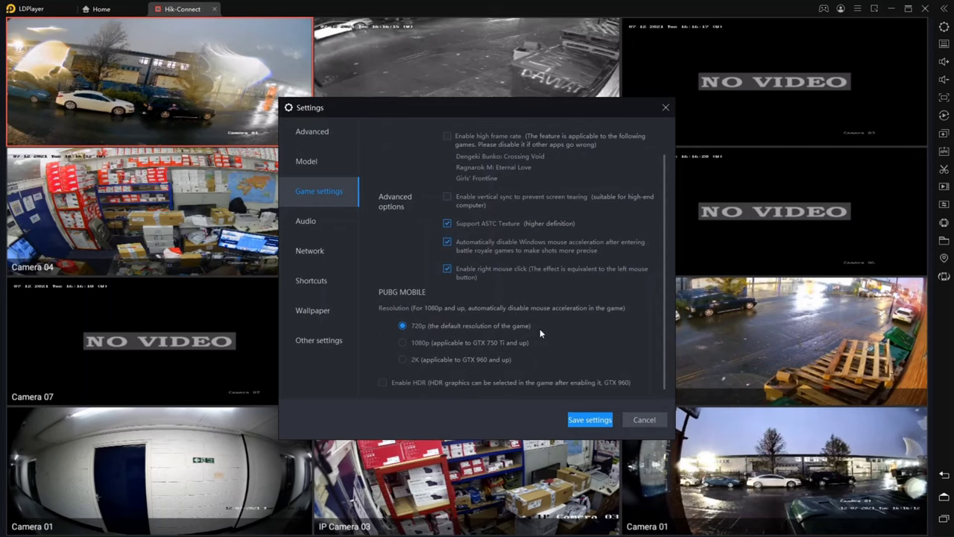
{"action": "scroll", "coordinate": [432, 194], "scroll_direction": "up", "scroll_amount": 2}
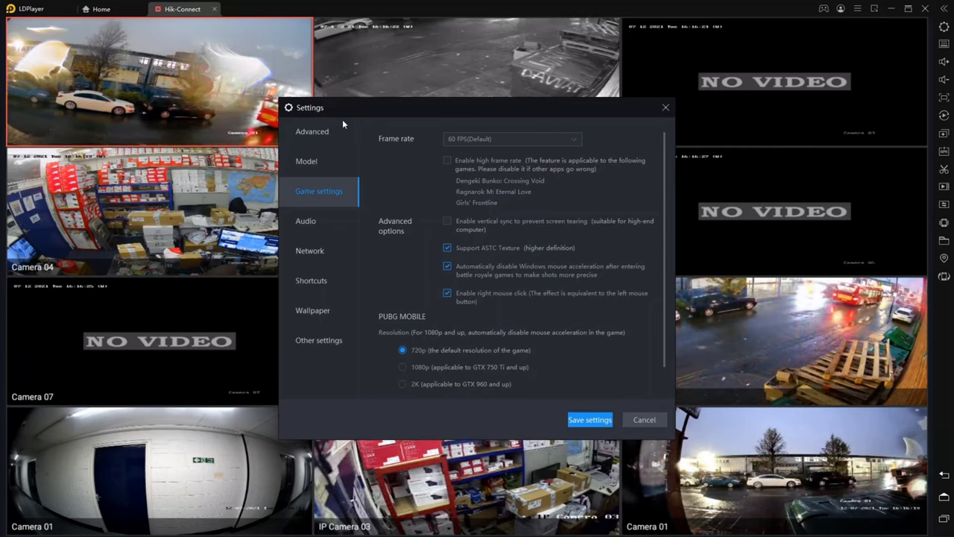
{"action": "left_click", "coordinate": [323, 131]}
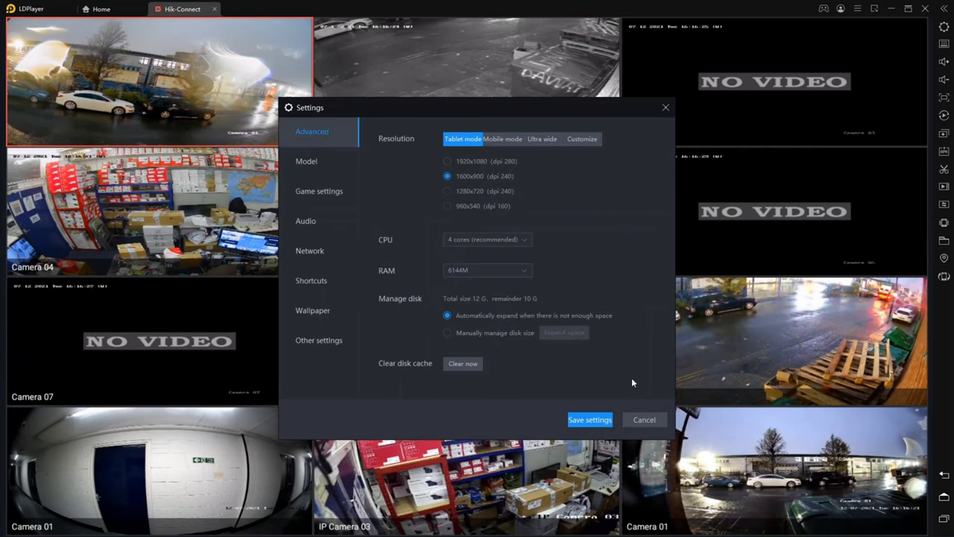
{"action": "left_click", "coordinate": [642, 420]}
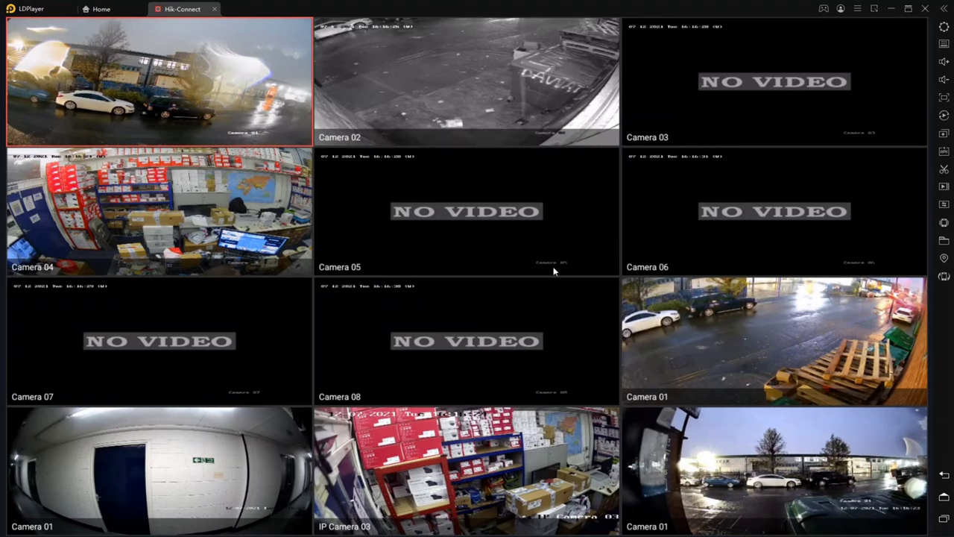